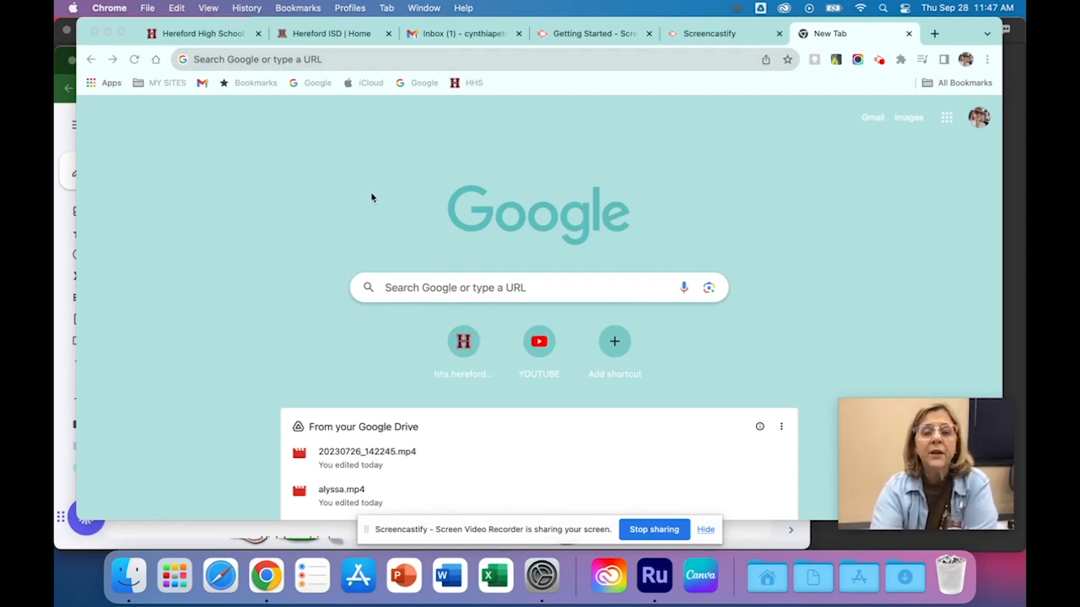
Switch to the Gmail inbox, dismiss the quick settings and create a new label named From Teachers.
click(485, 34)
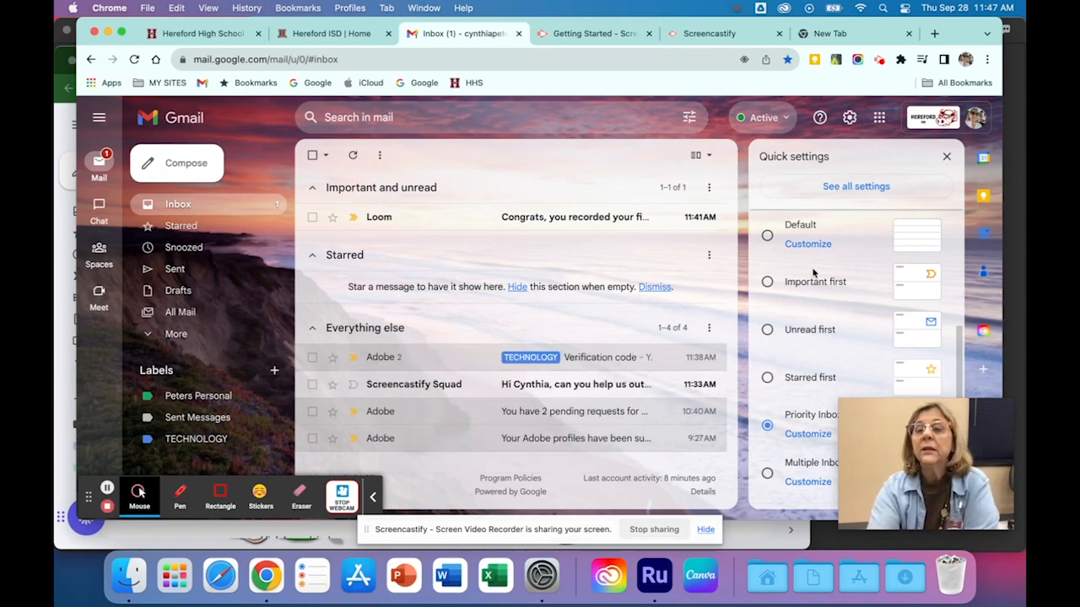
click(946, 156)
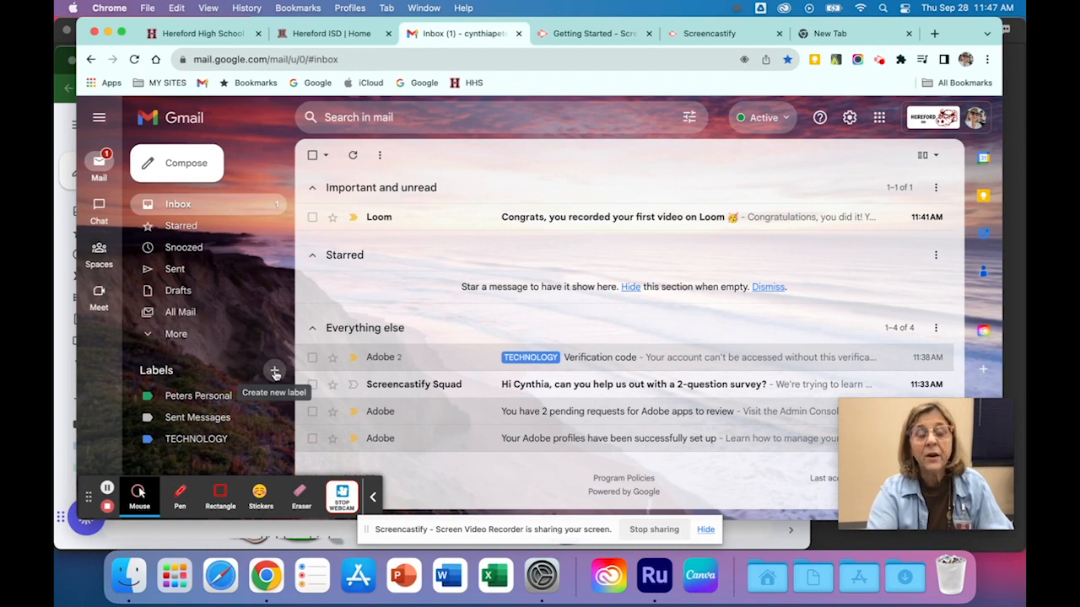
click(274, 374)
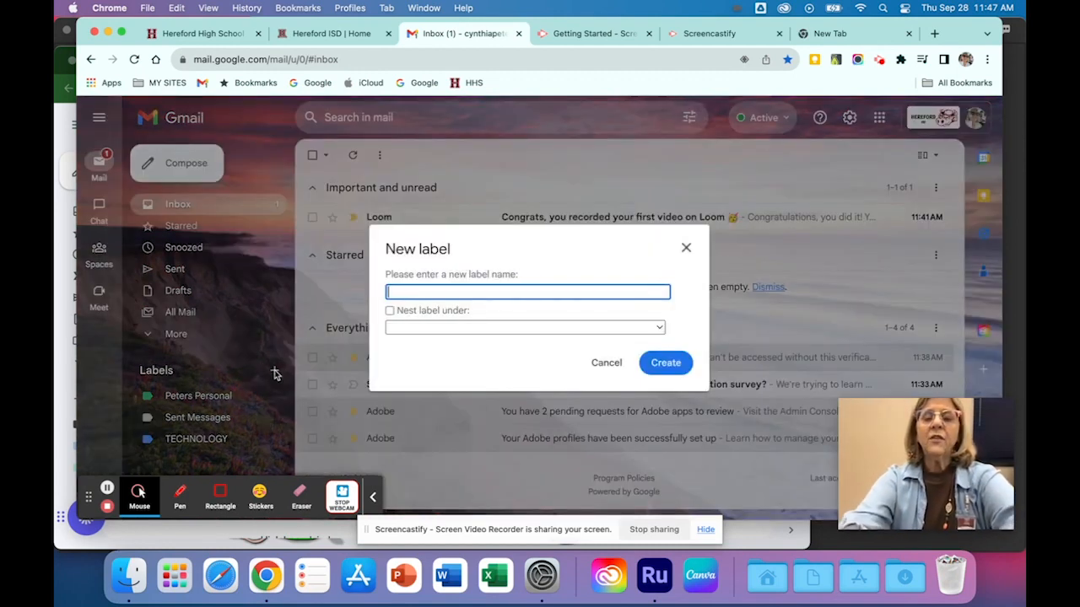
text(From T)
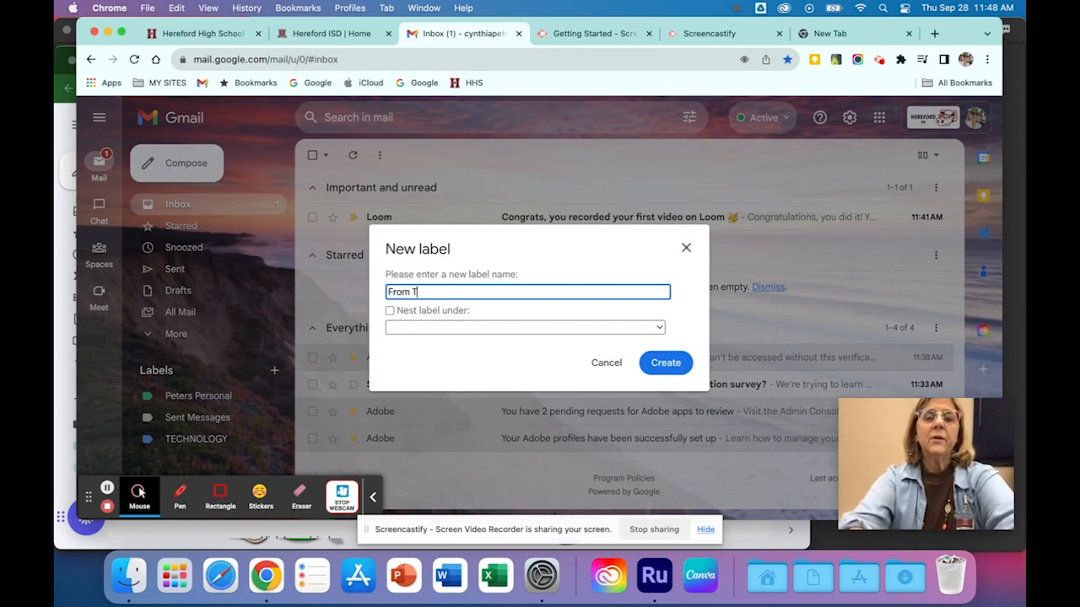
text(eacher)
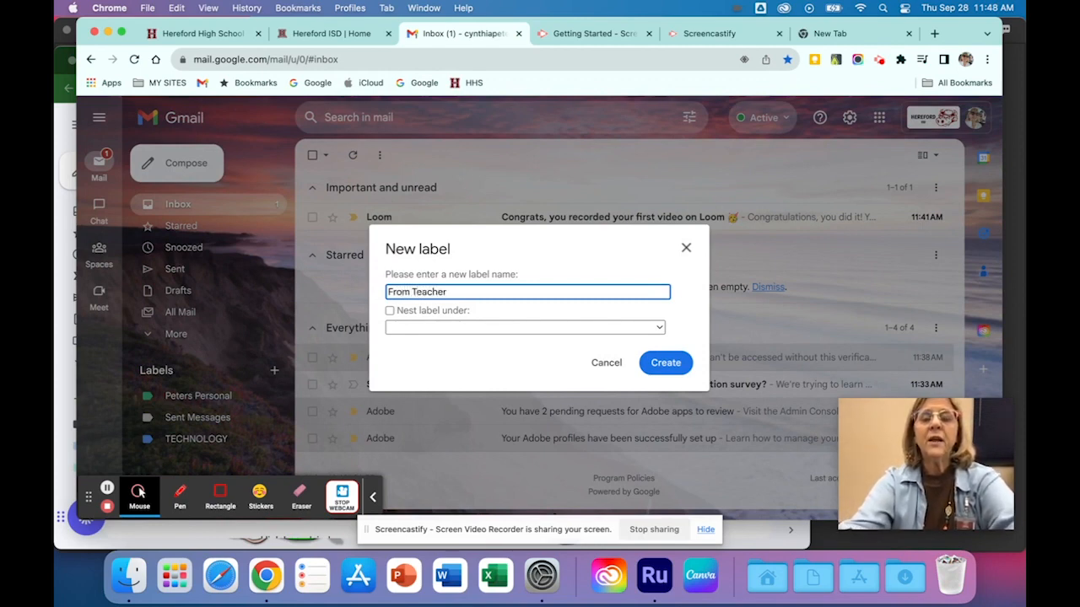
text(s)
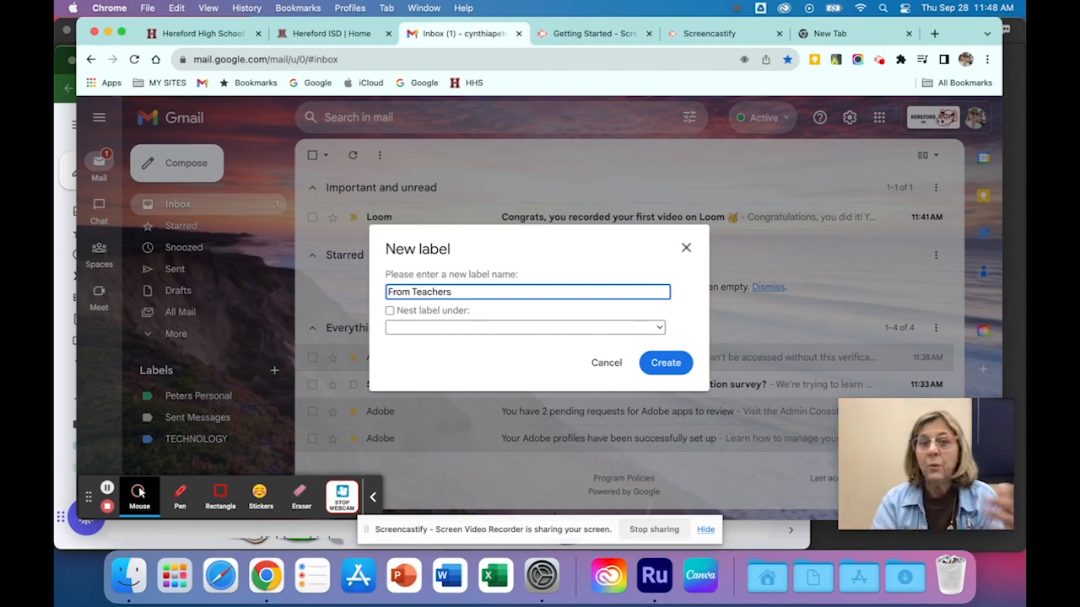
click(663, 363)
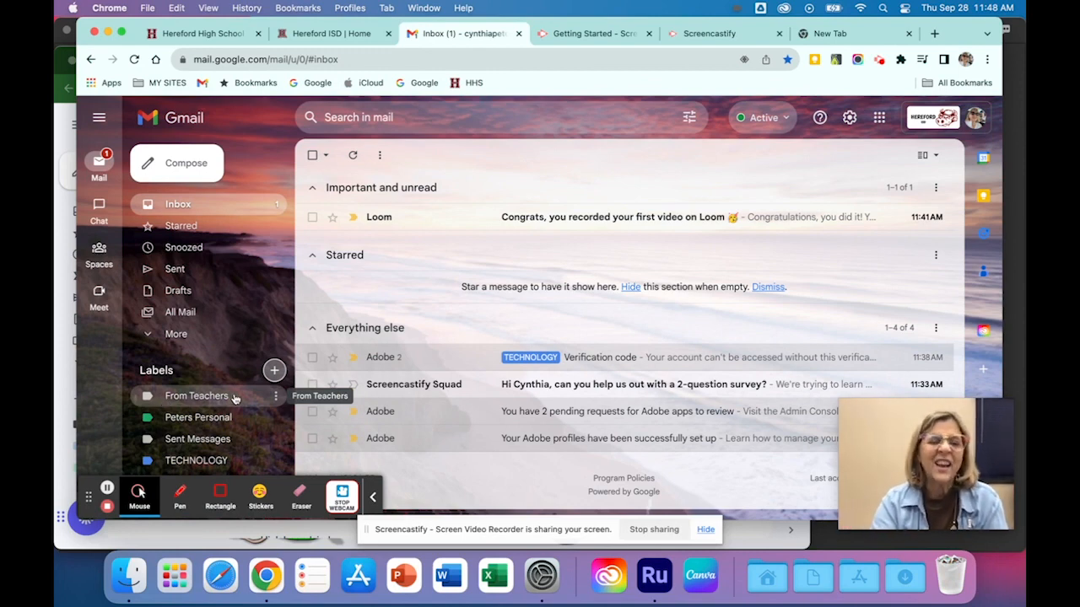
Set the color of the From Teachers label to light pinkish red.
click(278, 398)
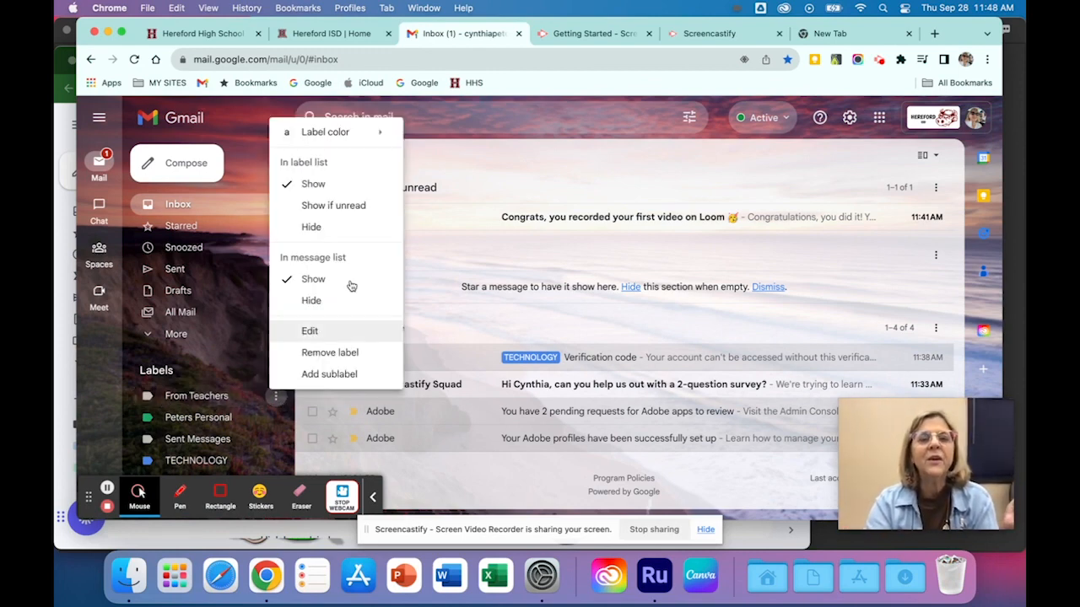
mouse_move(343, 143)
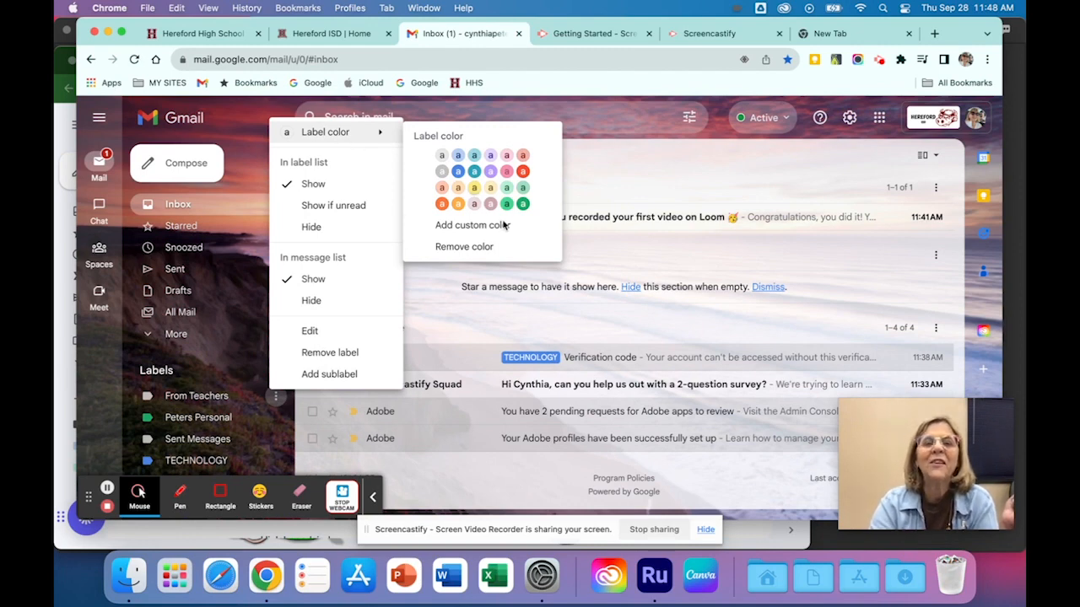
click(522, 165)
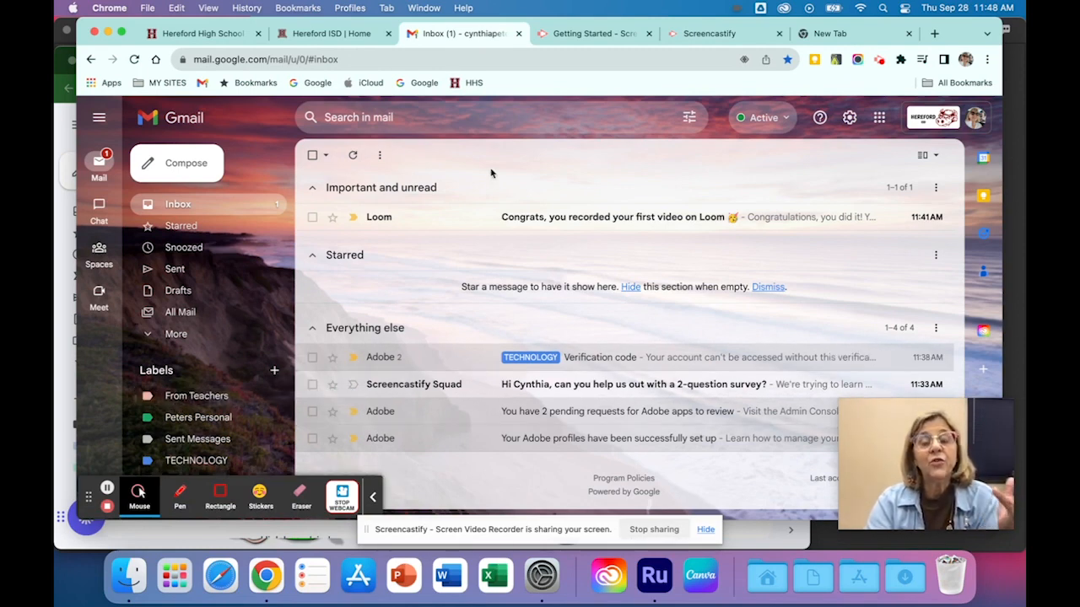
Create a filter from the Loom message about the first recorded video that applies the From Teachers label to mail from its sender.
click(520, 218)
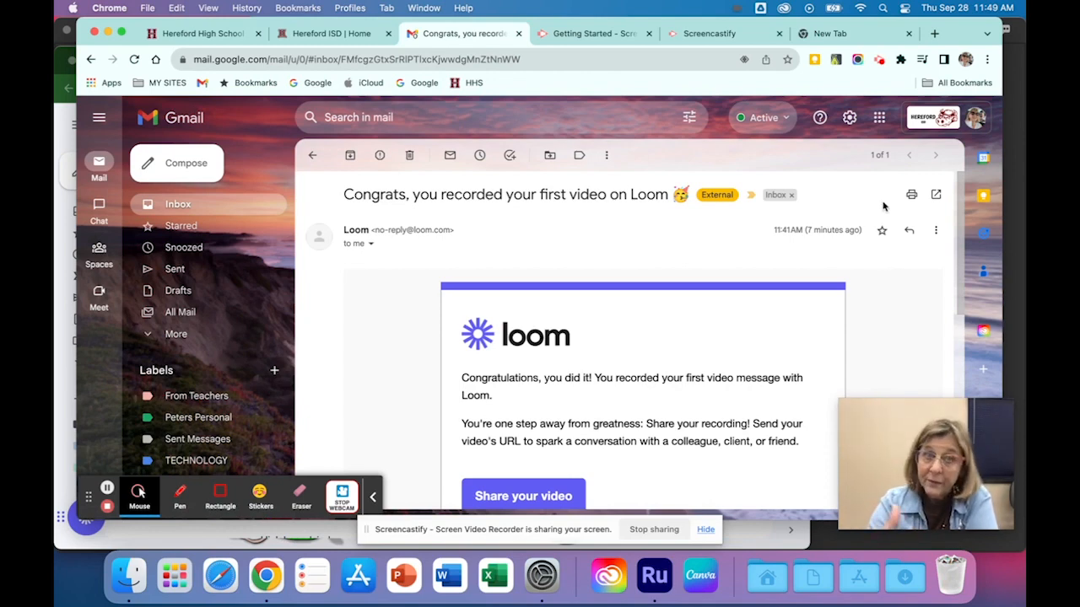
click(936, 233)
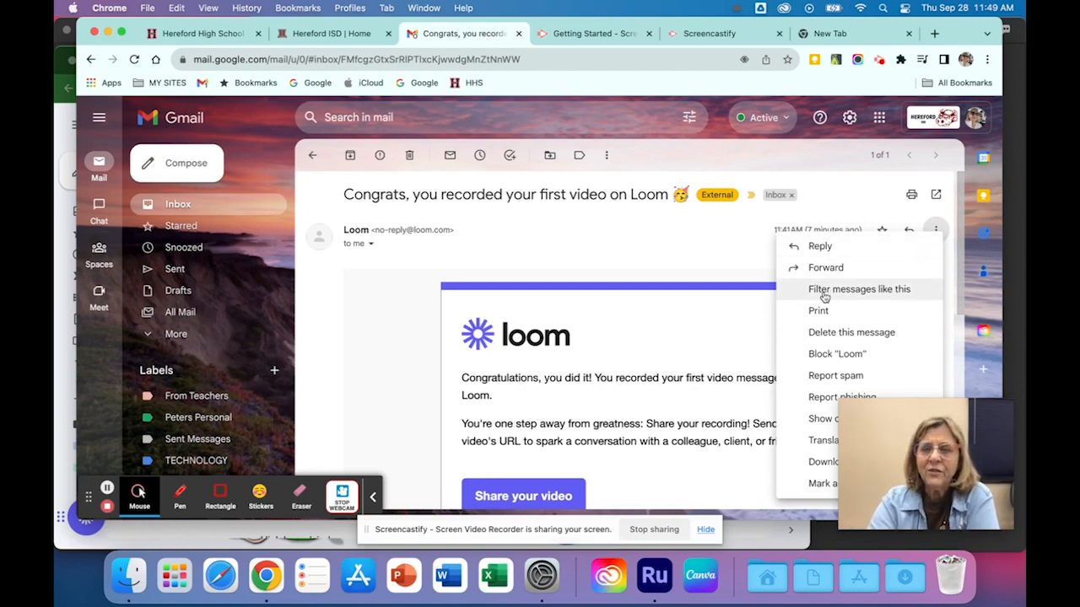
click(825, 295)
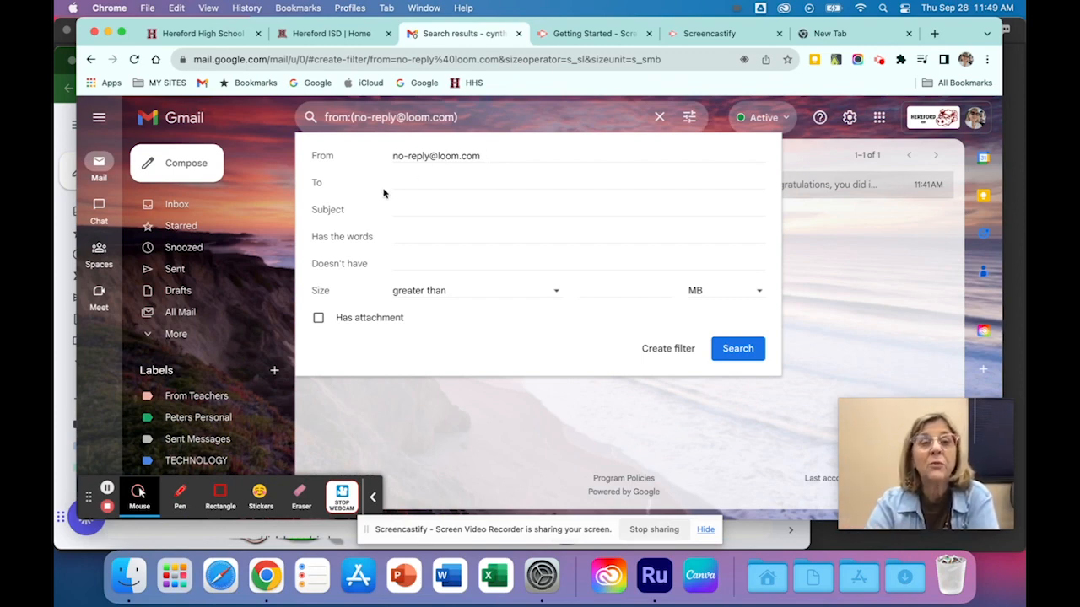
click(669, 350)
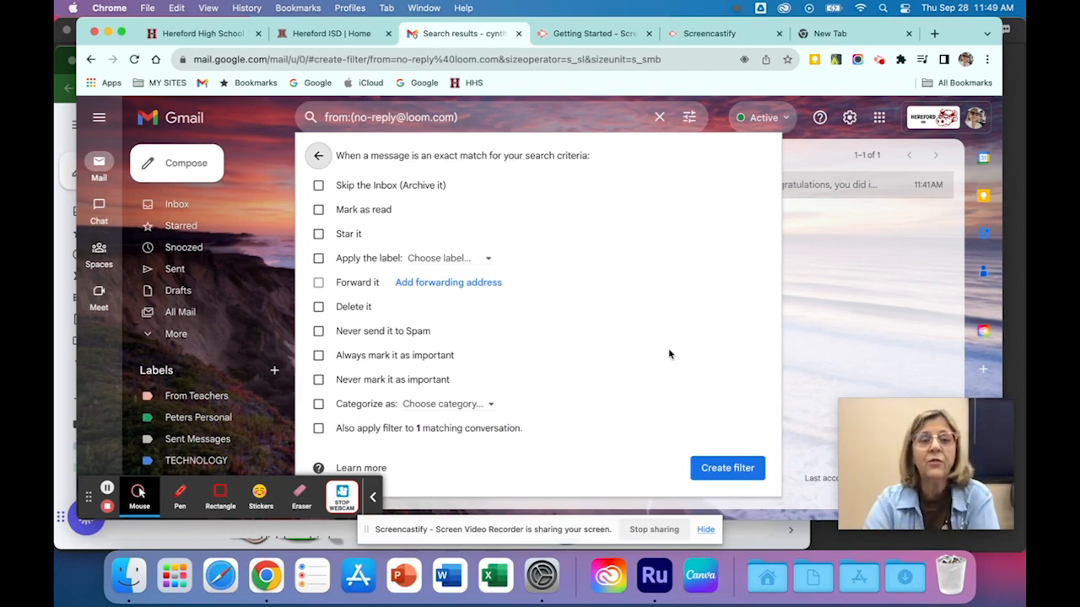
click(319, 259)
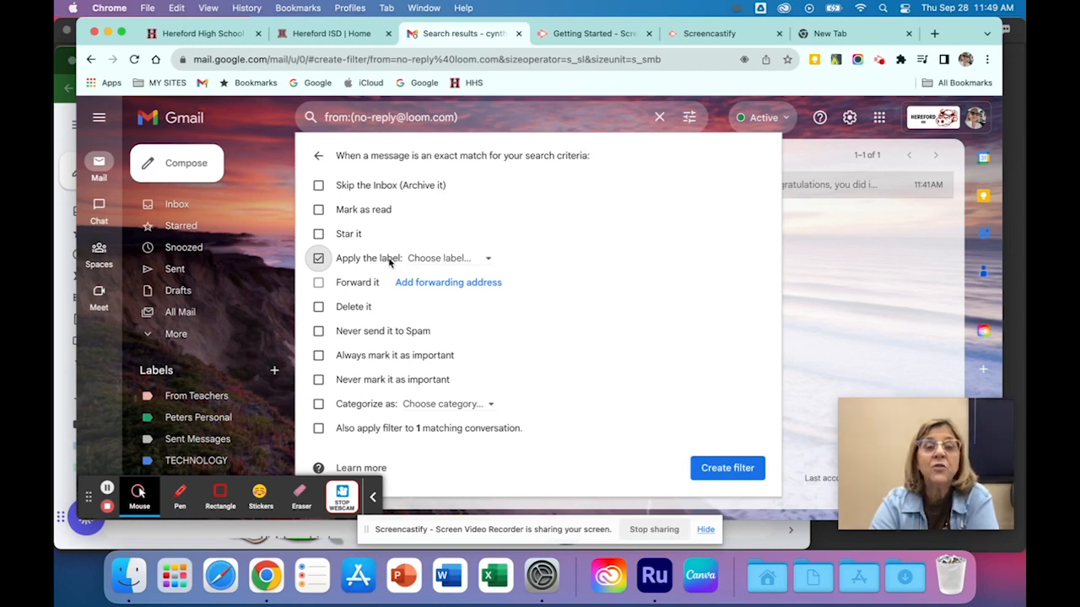
click(434, 263)
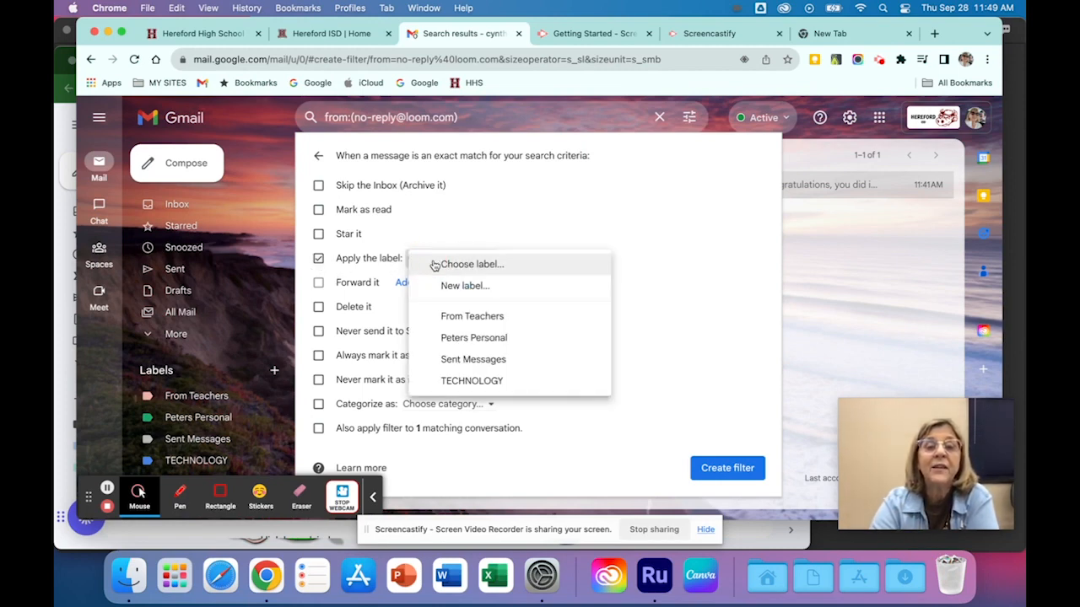
click(496, 318)
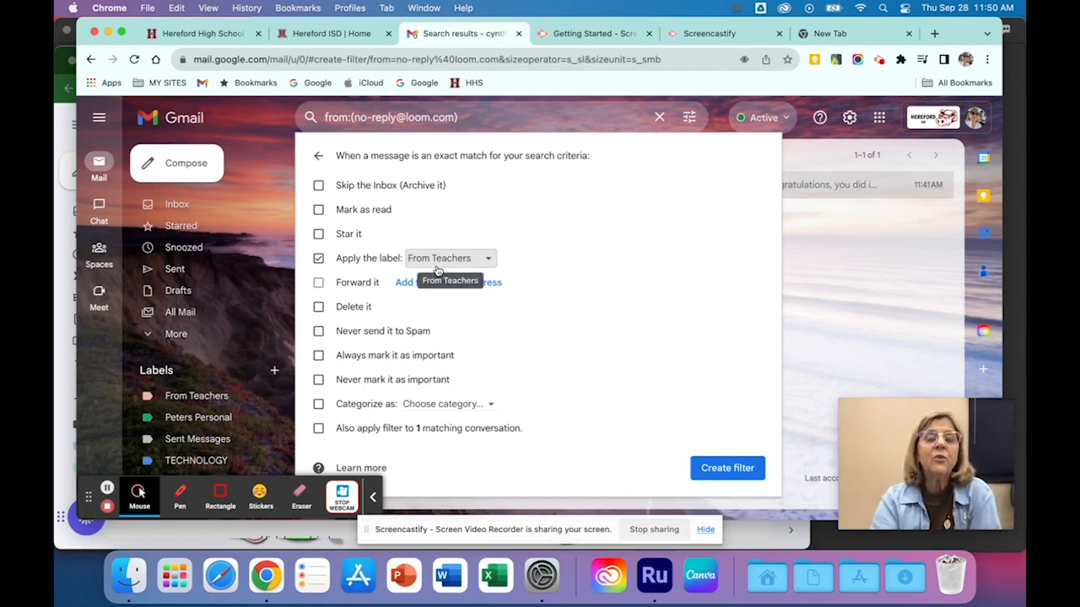
click(720, 462)
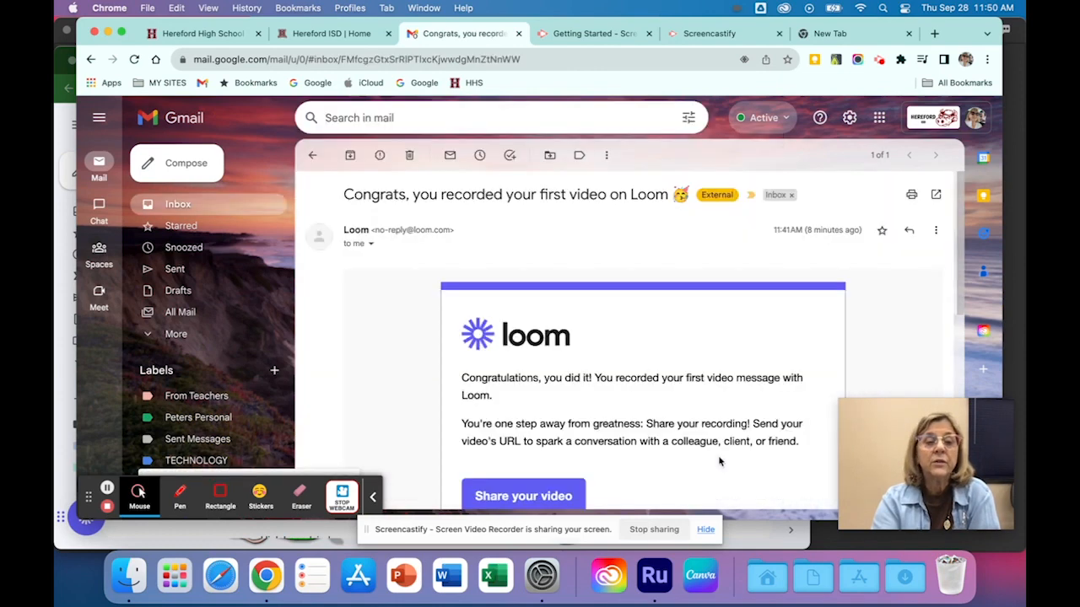
Return to the inbox and check the messages filed under the From Teachers, personal and TECHNOLOGY labels.
click(312, 155)
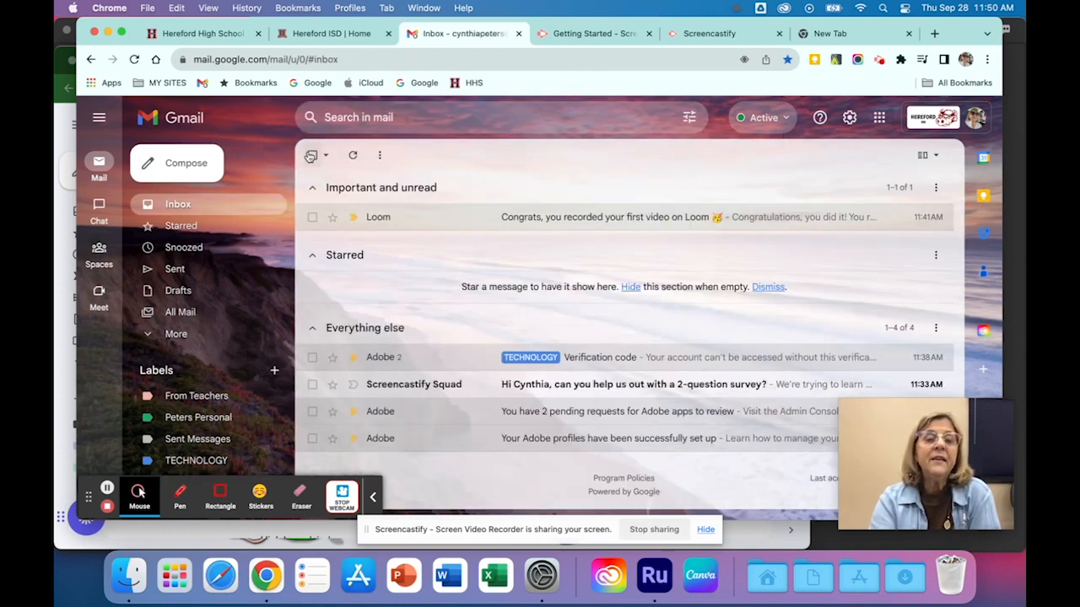
click(172, 403)
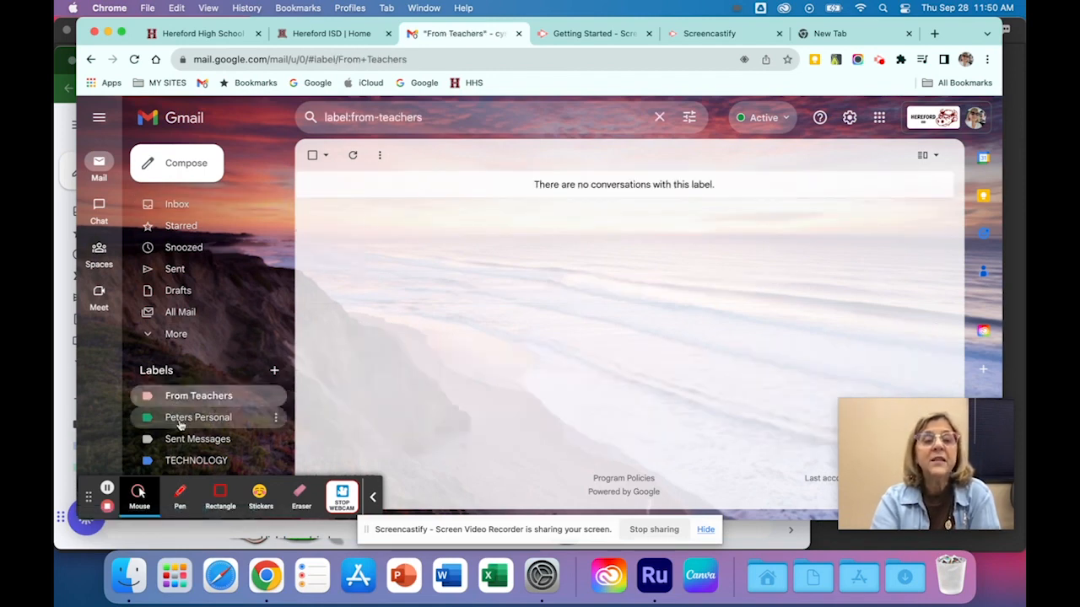
click(180, 418)
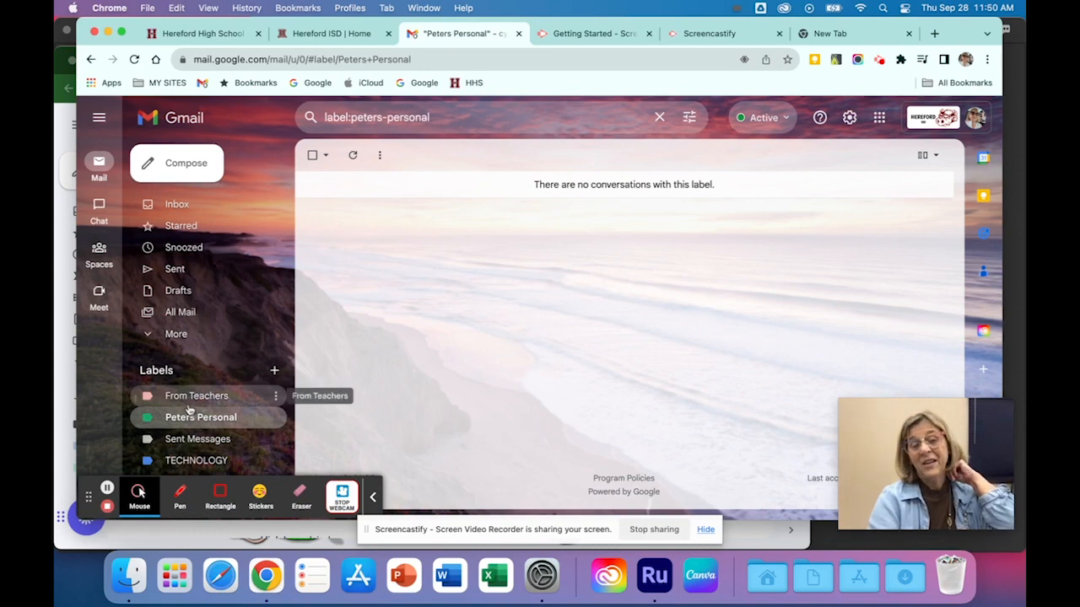
click(187, 397)
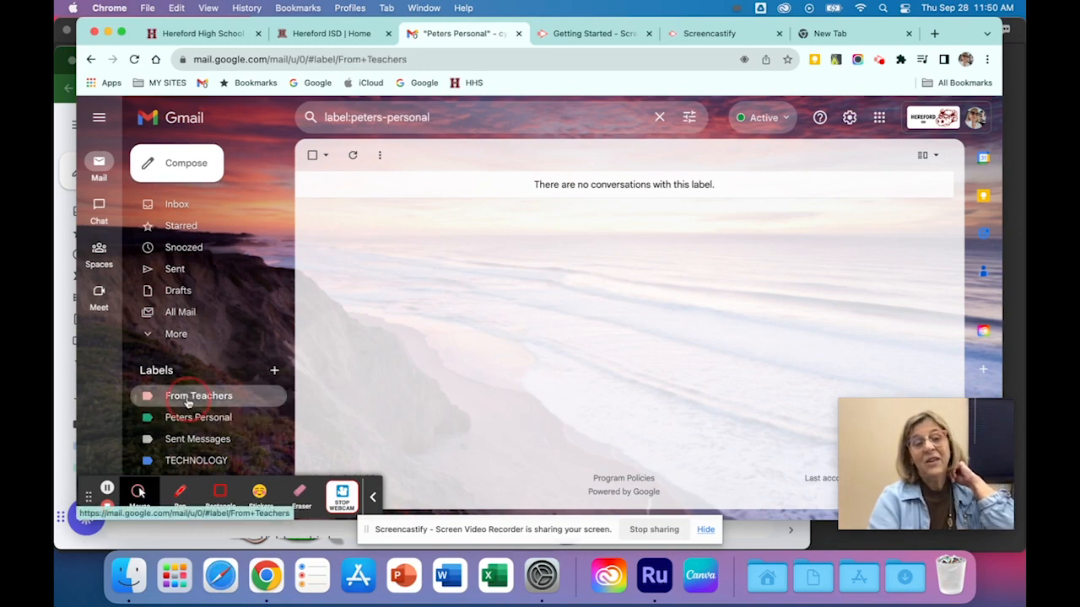
click(267, 211)
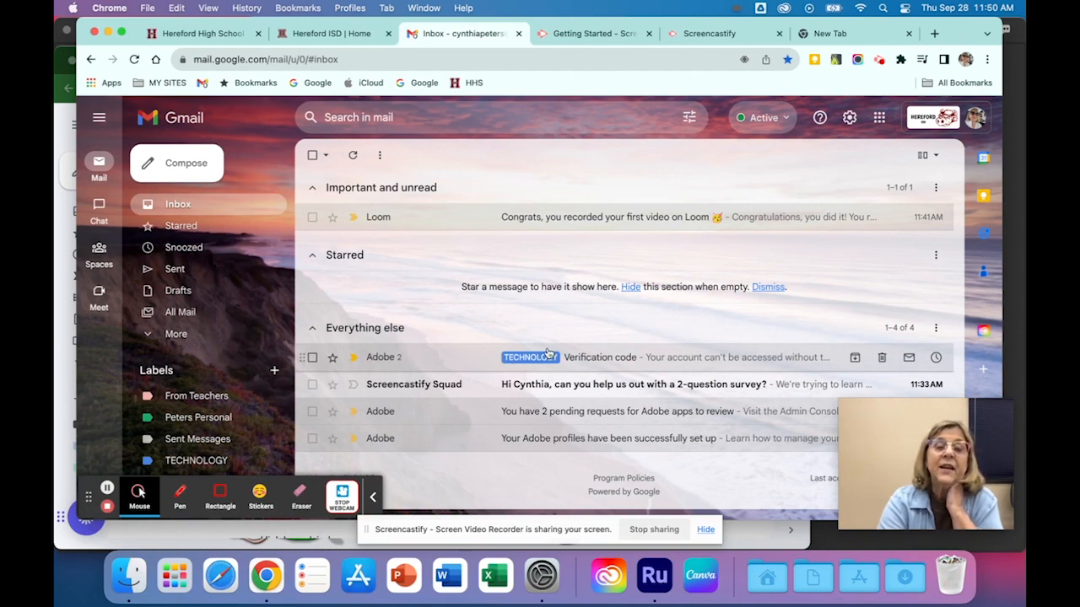
click(197, 460)
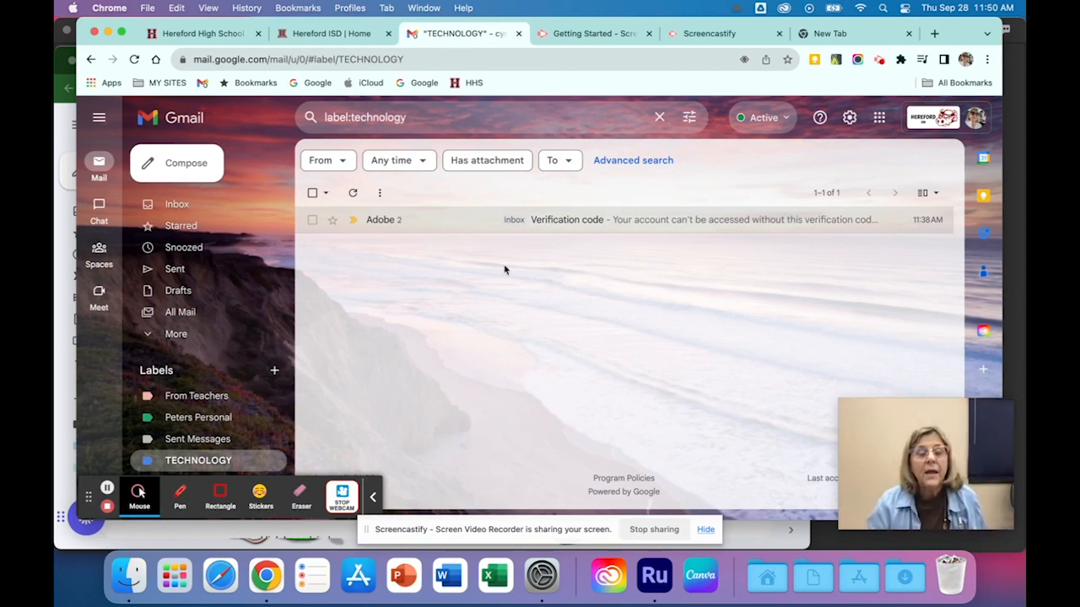
click(186, 199)
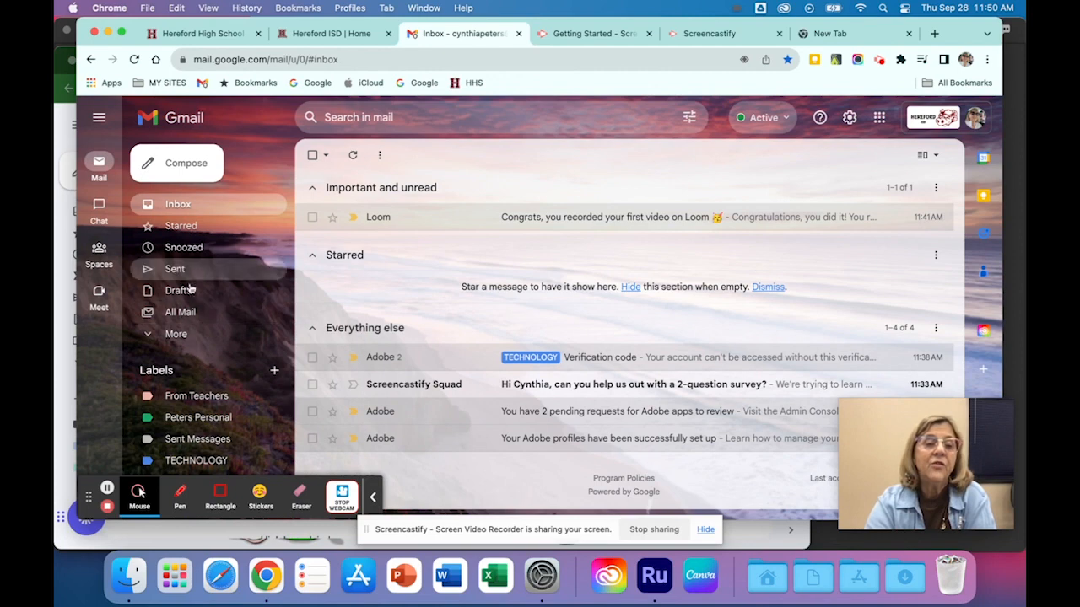
Create a filter from the Fwd: Wellness Wednesday message in All Mail that stars messages sent to the HISD_ALL_STAFF list.
click(179, 313)
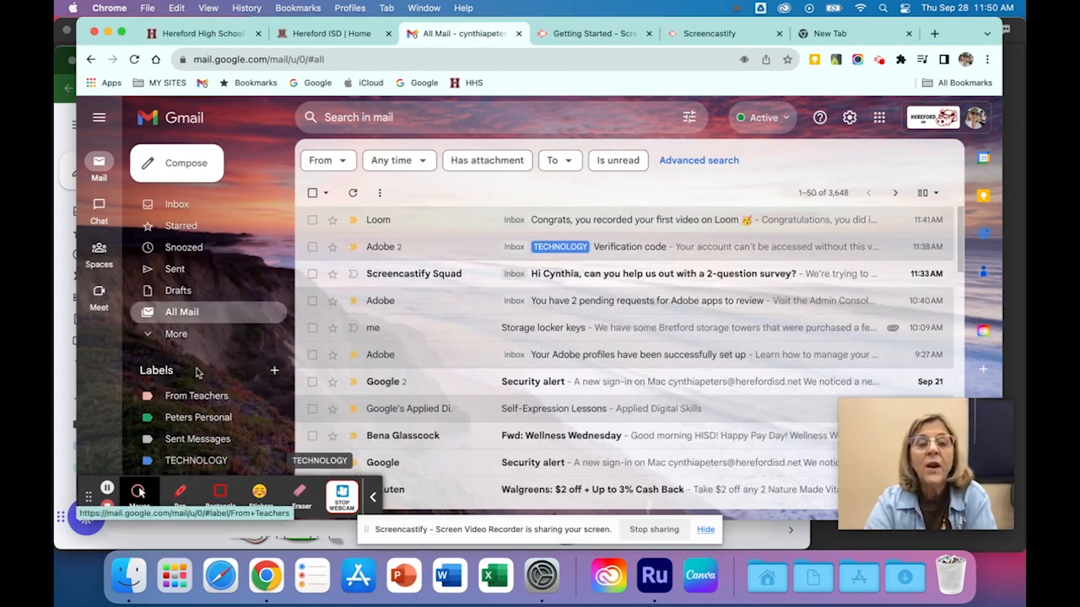
click(436, 442)
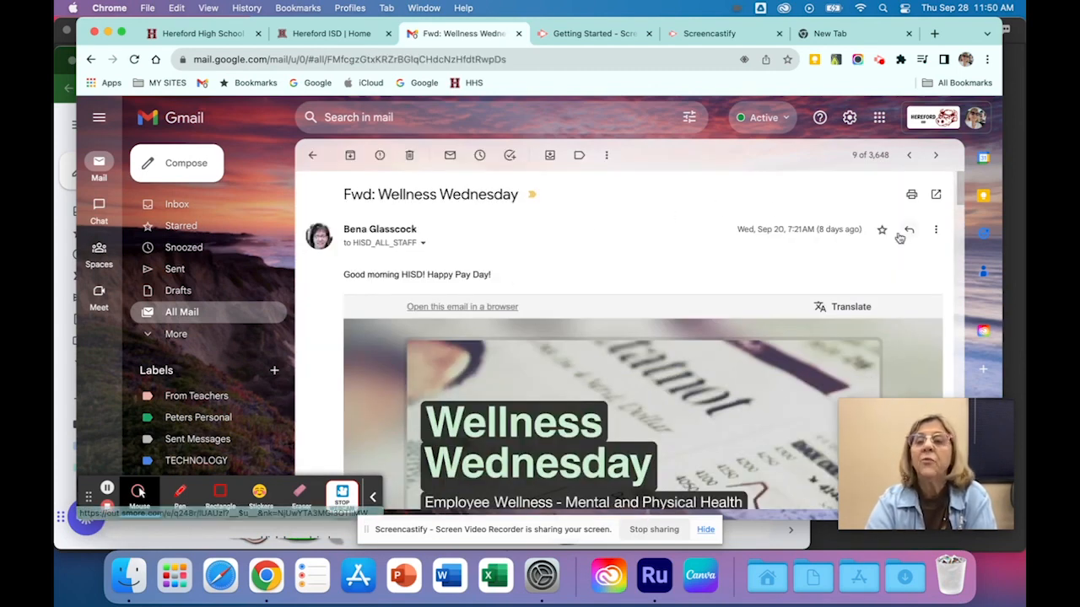
click(935, 230)
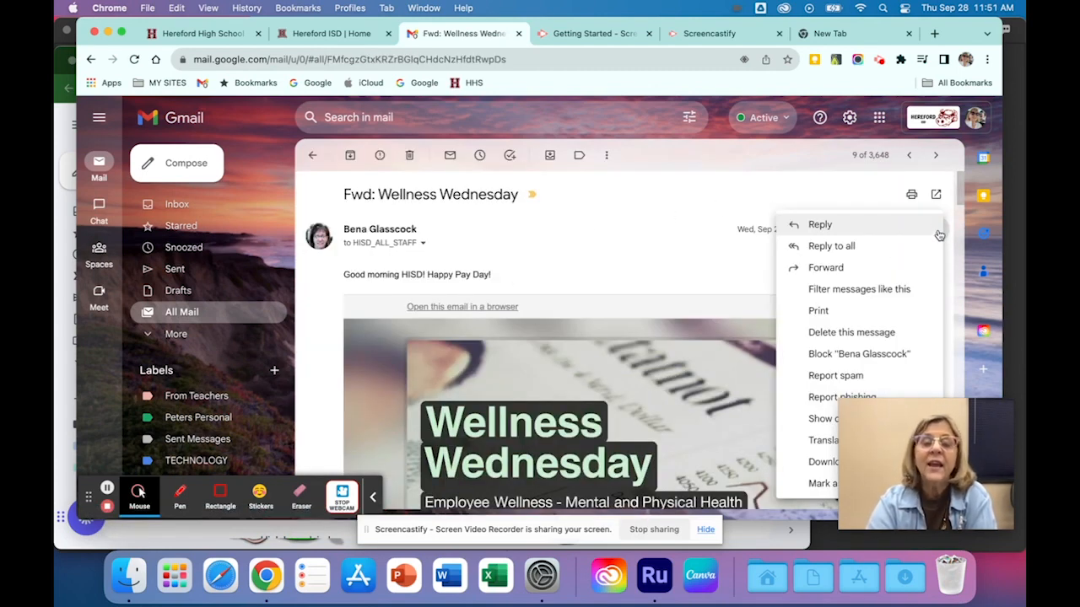
click(850, 291)
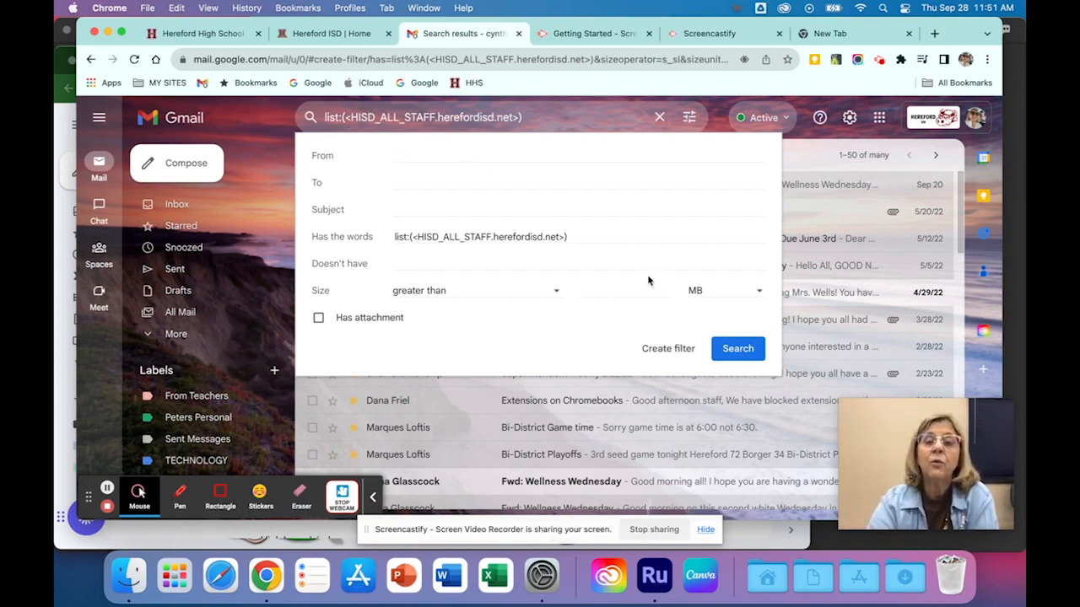
click(668, 350)
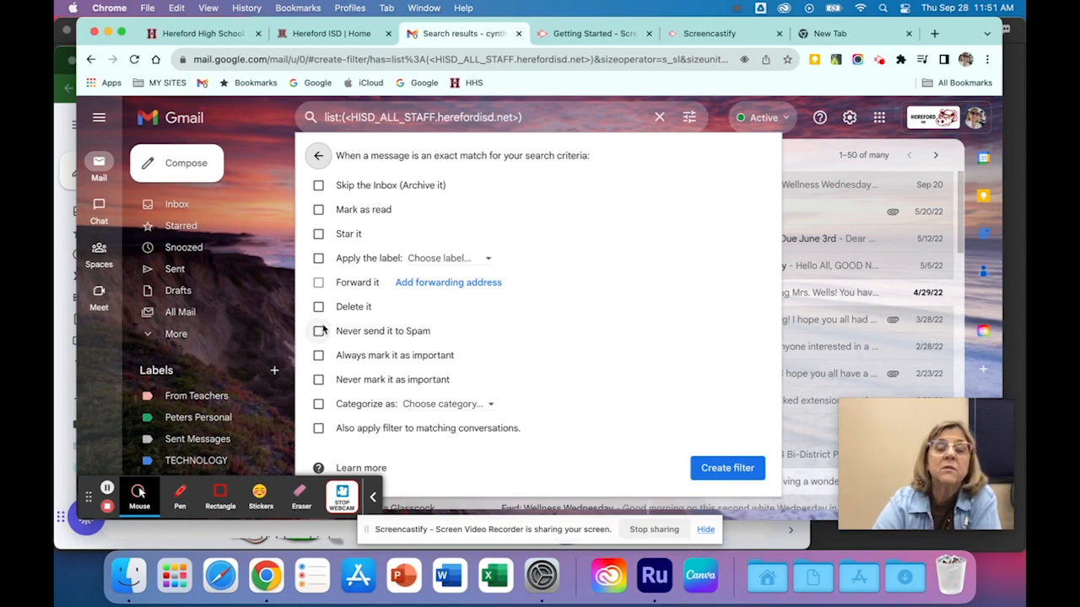
click(318, 234)
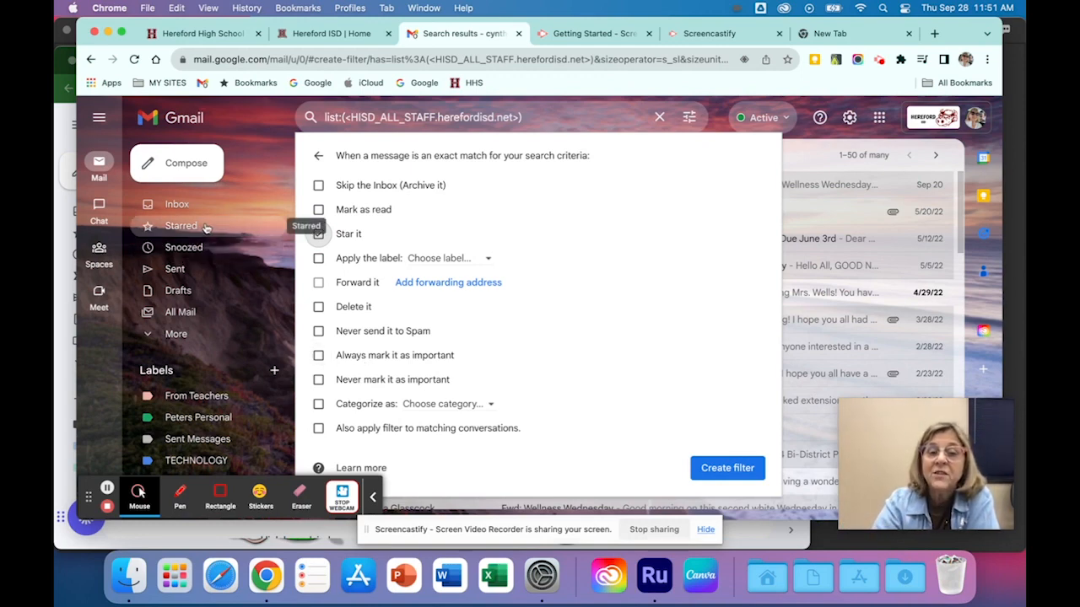
click(723, 464)
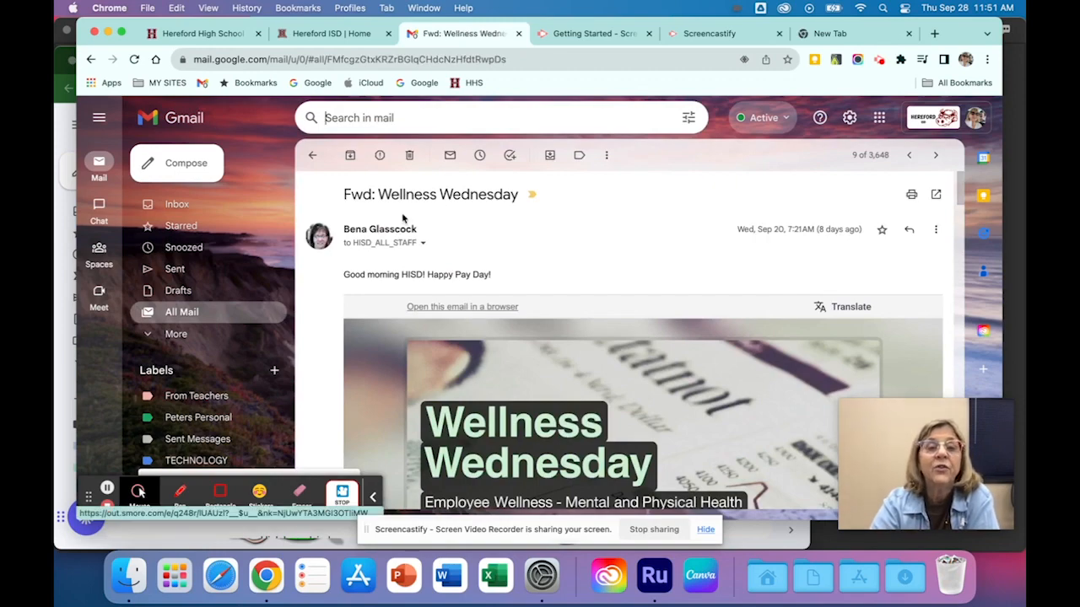
click(308, 157)
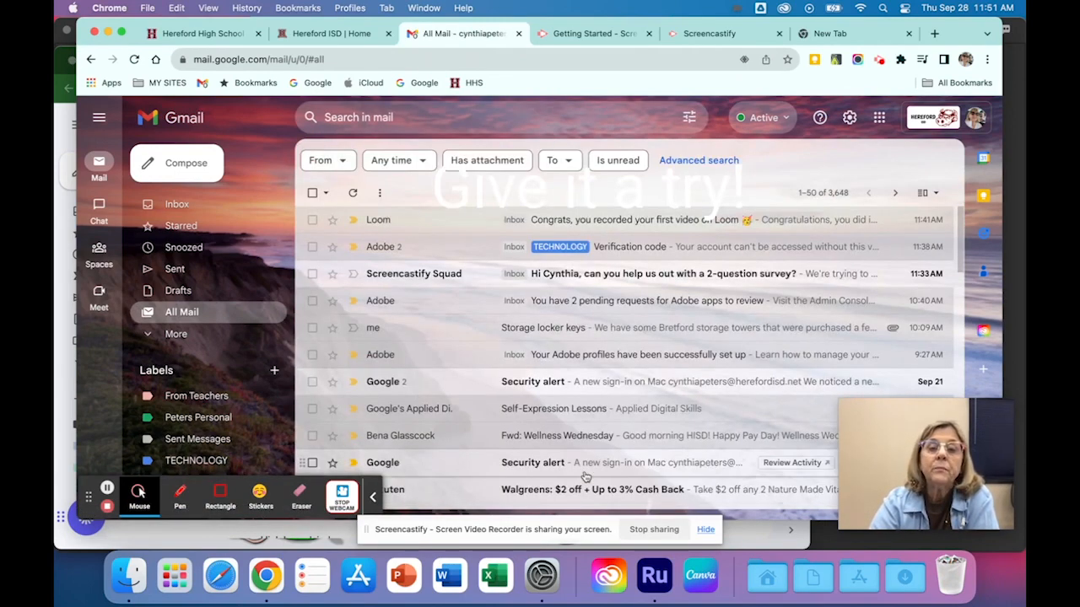
scroll(626, 502, down, 10)
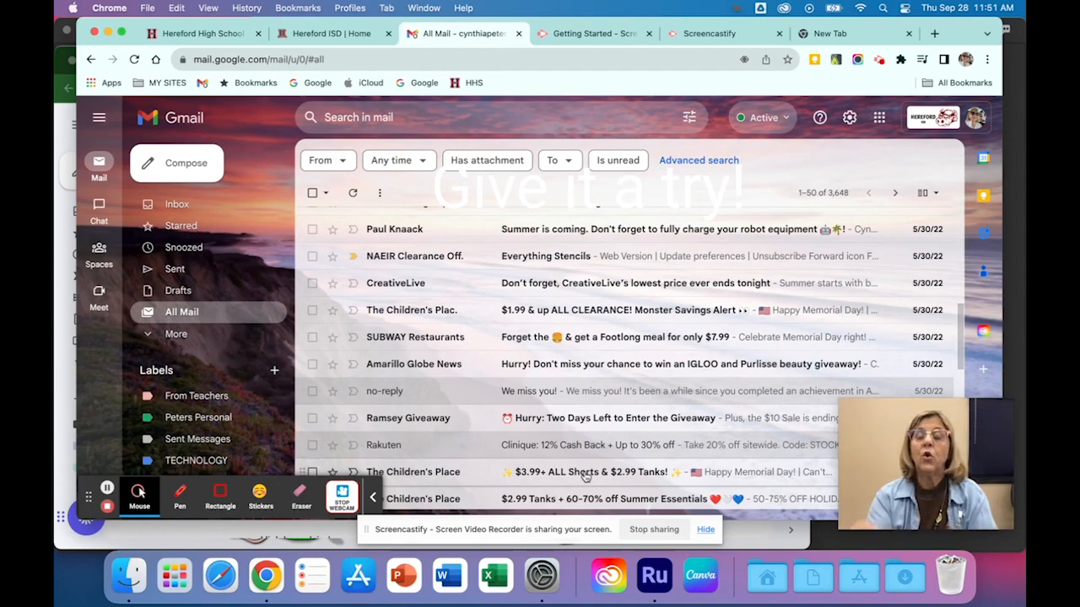
scroll(584, 477, up, 10)
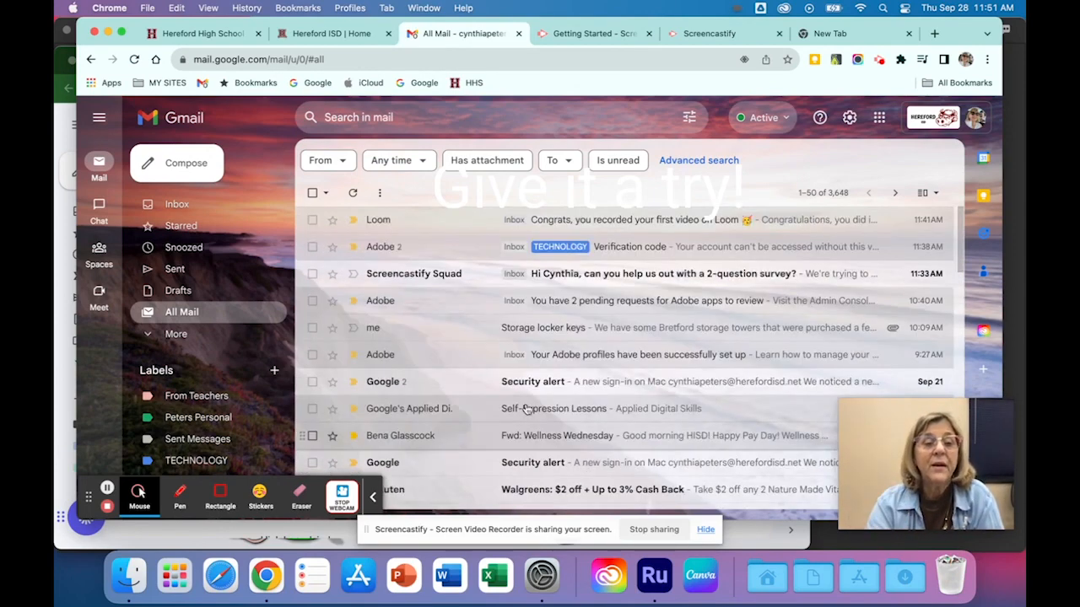